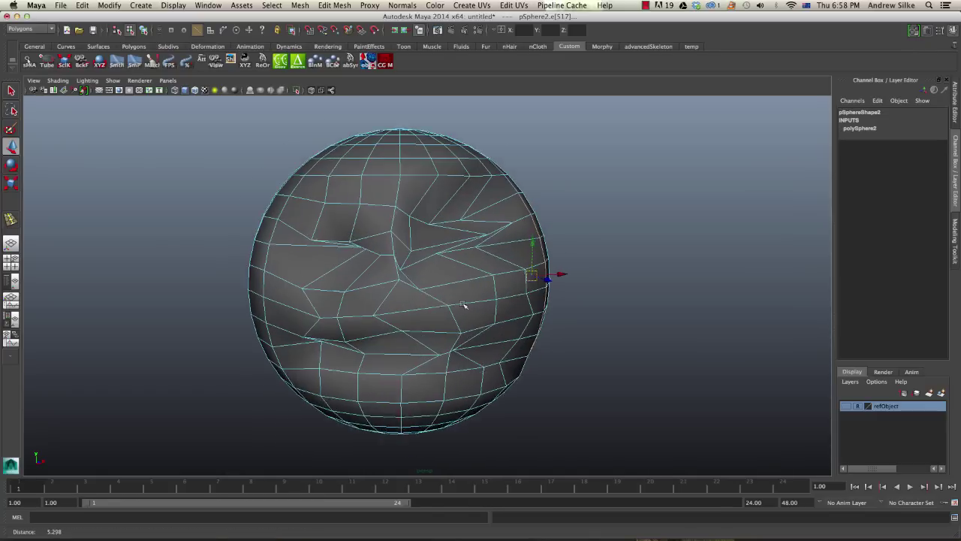
- Return the distorted sphere to object selection and activate the Sculpt Geometry Tool on it
{"action": "left_click_drag", "start_coordinate": [459, 299], "coordinate": [439, 297], "text": "alt"}
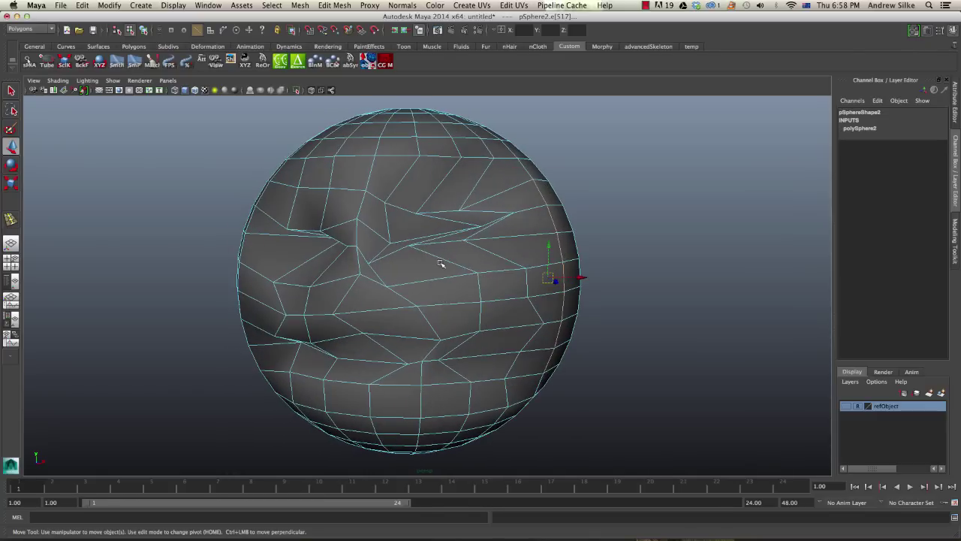
{"action": "left_click_drag", "start_coordinate": [434, 262], "coordinate": [458, 272], "text": "alt"}
{"action": "key", "text": "F8"}
{"action": "key", "text": "q"}
{"action": "key", "text": "space"}
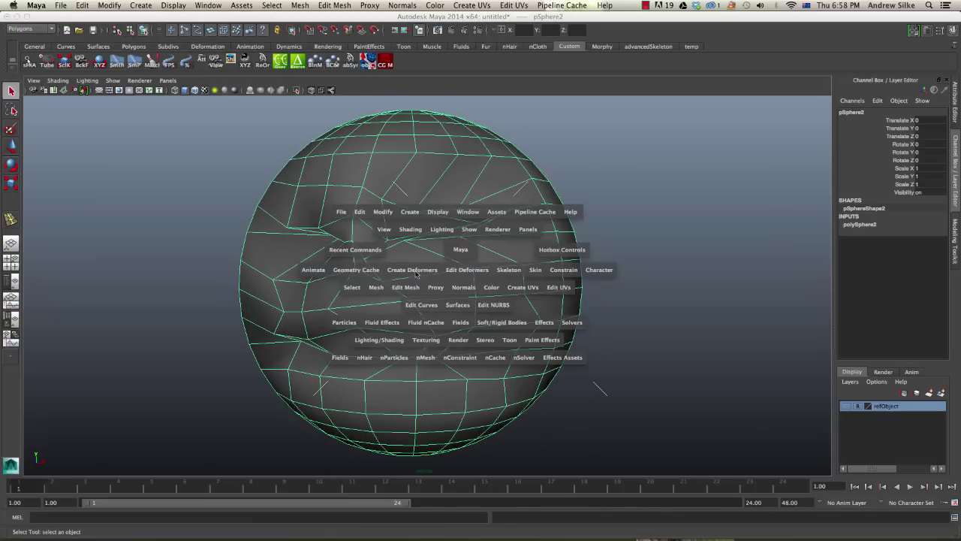
{"action": "left_click", "coordinate": [379, 289]}
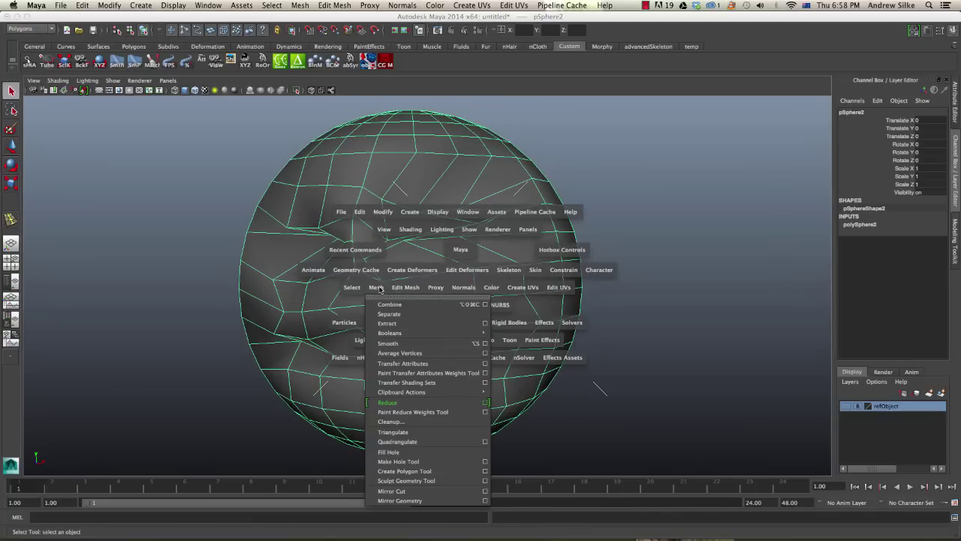
{"action": "left_click", "coordinate": [379, 289]}
{"action": "left_click", "coordinate": [379, 289]}
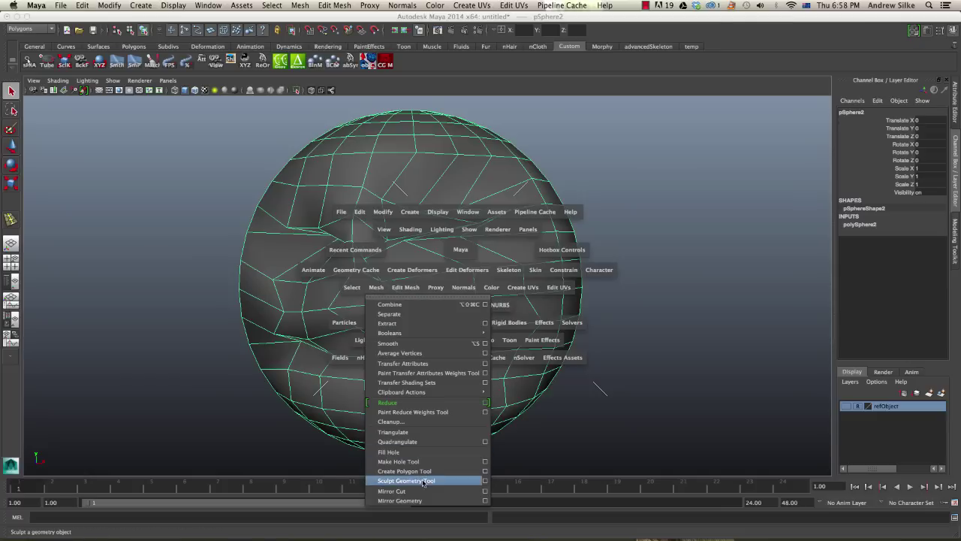
{"action": "mouse_move", "coordinate": [665, 408]}
{"action": "left_mouse_down", "text": "alt"}
{"action": "mouse_move", "coordinate": [633, 322]}
{"action": "mouse_move", "coordinate": [618, 233]}
{"action": "left_mouse_up", "text": "alt"}
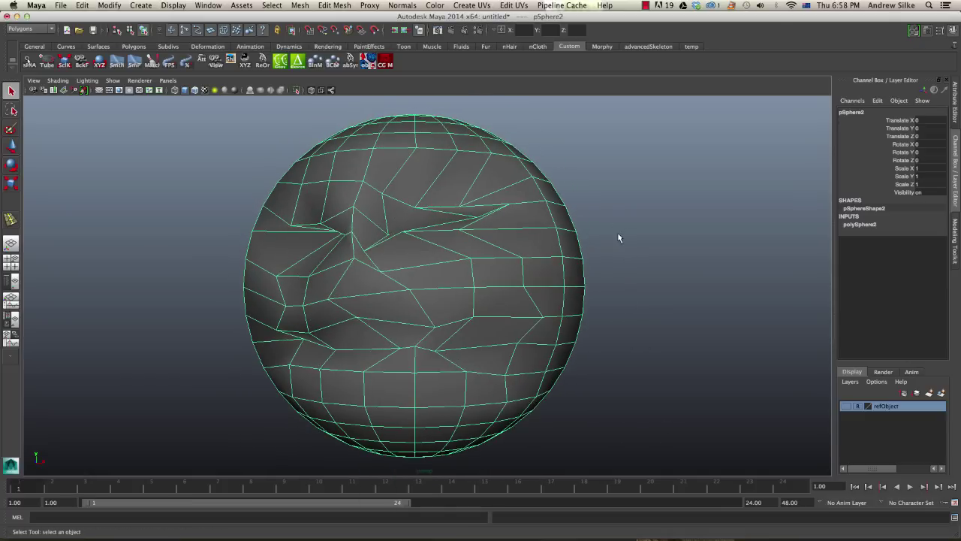
{"action": "key", "text": "g"}
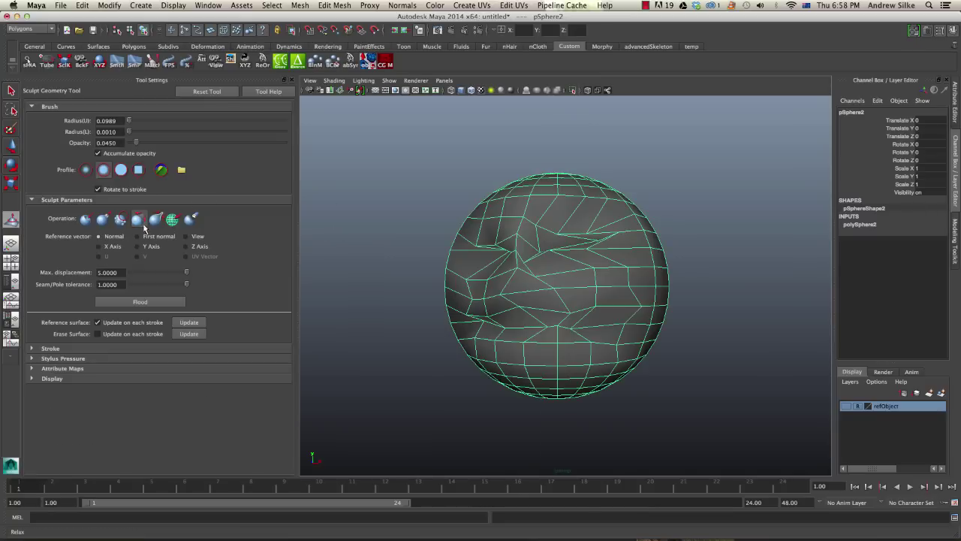
- Enlarge the sculpt brush radius to 0.3583 over the distorted front of the sphere
{"action": "left_click_drag", "start_coordinate": [582, 252], "coordinate": [581, 265], "text": "alt"}
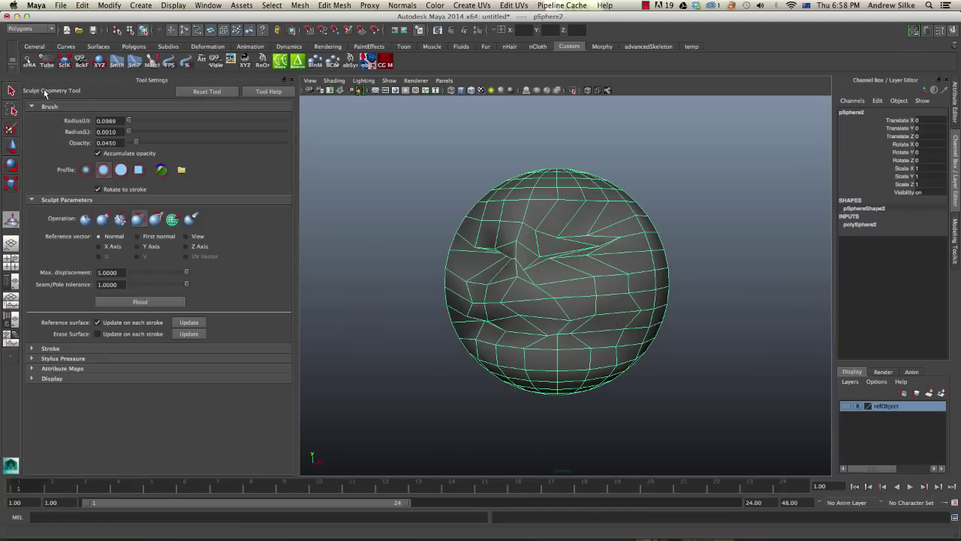
{"action": "right_click_drag", "start_coordinate": [546, 319], "coordinate": [579, 315], "text": "alt"}
{"action": "left_click_drag", "start_coordinate": [544, 308], "coordinate": [552, 306], "text": "alt"}
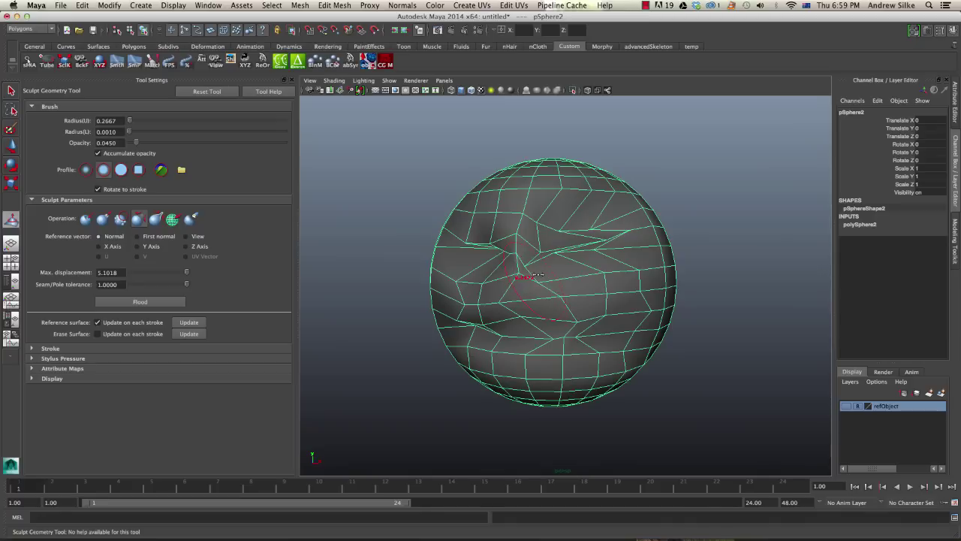
{"action": "left_click_drag", "start_coordinate": [539, 278], "coordinate": [549, 279], "text": "alt"}
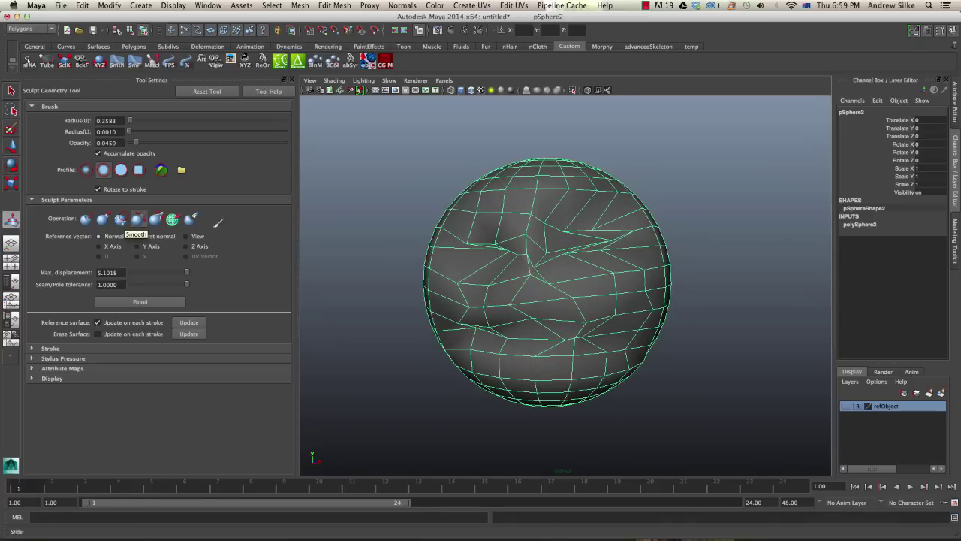
{"action": "left_click_drag", "start_coordinate": [439, 247], "coordinate": [452, 248], "text": "alt"}
{"action": "right_click_drag", "start_coordinate": [453, 248], "coordinate": [524, 258], "text": "alt"}
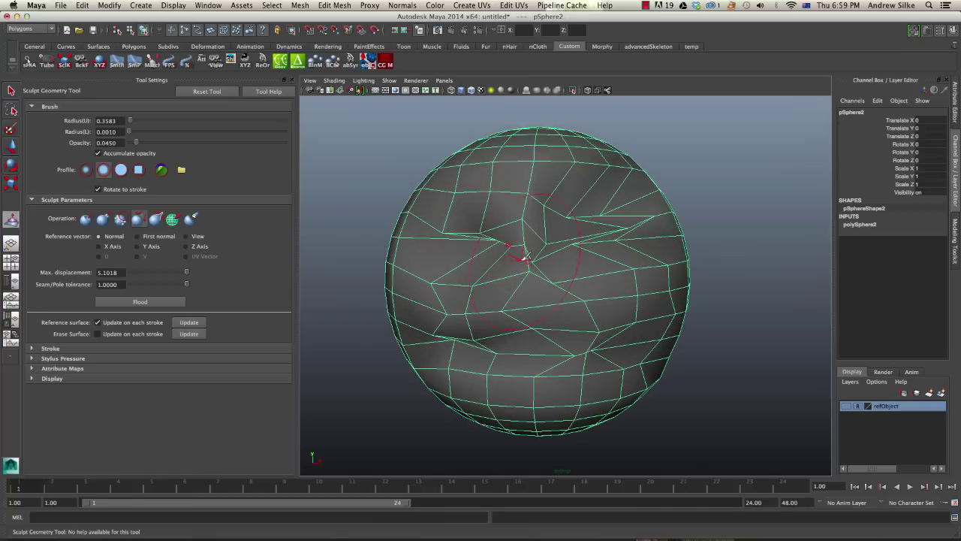
- Smooth the pinched area across the sphere's front using the Smooth operation with a brush radius of 0.1593
{"action": "left_click", "coordinate": [120, 217]}
{"action": "mouse_move", "coordinate": [542, 246]}
{"action": "left_mouse_down"}
{"action": "mouse_move", "coordinate": [530, 226]}
{"action": "mouse_move", "coordinate": [573, 253]}
{"action": "mouse_move", "coordinate": [575, 237]}
{"action": "mouse_move", "coordinate": [609, 255]}
{"action": "mouse_move", "coordinate": [626, 229]}
{"action": "mouse_move", "coordinate": [617, 226]}
{"action": "left_mouse_up"}
{"action": "mouse_move", "coordinate": [617, 226]}
{"action": "left_mouse_down", "text": "alt"}
{"action": "mouse_move", "coordinate": [605, 236]}
{"action": "mouse_move", "coordinate": [618, 208]}
{"action": "mouse_move", "coordinate": [537, 217]}
{"action": "left_mouse_up", "text": "alt"}
{"action": "mouse_move", "coordinate": [489, 239]}
{"action": "left_mouse_down"}
{"action": "mouse_move", "coordinate": [482, 270]}
{"action": "mouse_move", "coordinate": [573, 286]}
{"action": "mouse_move", "coordinate": [602, 264]}
{"action": "left_mouse_up"}
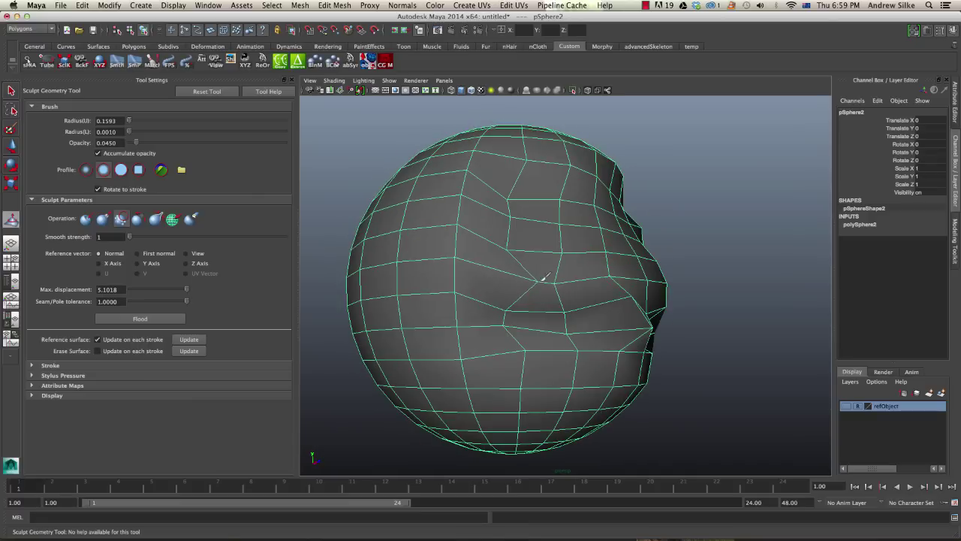
{"action": "left_click_drag", "start_coordinate": [530, 280], "coordinate": [518, 279]}
{"action": "mouse_move", "coordinate": [612, 274]}
{"action": "left_mouse_down", "text": "alt"}
{"action": "mouse_move", "coordinate": [582, 280]}
{"action": "mouse_move", "coordinate": [581, 319]}
{"action": "mouse_move", "coordinate": [611, 334]}
{"action": "left_mouse_up", "text": "alt"}
{"action": "mouse_move", "coordinate": [612, 332]}
{"action": "left_mouse_down", "text": "alt"}
{"action": "mouse_move", "coordinate": [593, 305]}
{"action": "mouse_move", "coordinate": [608, 303]}
{"action": "mouse_move", "coordinate": [617, 331]}
{"action": "mouse_move", "coordinate": [609, 266]}
{"action": "left_mouse_up", "text": "alt"}
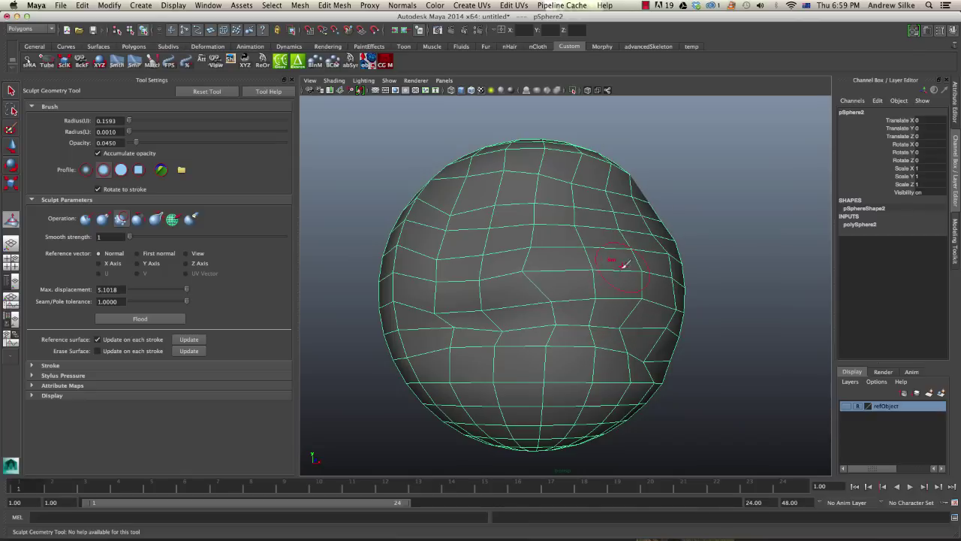
- Undo the last change and smooth the remaining dents and kinks along the sphere's flattened face
{"action": "key", "text": "z"}
{"action": "mouse_move", "coordinate": [598, 313]}
{"action": "left_mouse_down"}
{"action": "mouse_move", "coordinate": [617, 333]}
{"action": "mouse_move", "coordinate": [579, 275]}
{"action": "mouse_move", "coordinate": [476, 313]}
{"action": "mouse_move", "coordinate": [594, 300]}
{"action": "mouse_move", "coordinate": [607, 272]}
{"action": "mouse_move", "coordinate": [620, 296]}
{"action": "mouse_move", "coordinate": [494, 290]}
{"action": "mouse_move", "coordinate": [439, 307]}
{"action": "mouse_move", "coordinate": [465, 244]}
{"action": "mouse_move", "coordinate": [553, 270]}
{"action": "mouse_move", "coordinate": [477, 274]}
{"action": "left_mouse_up"}
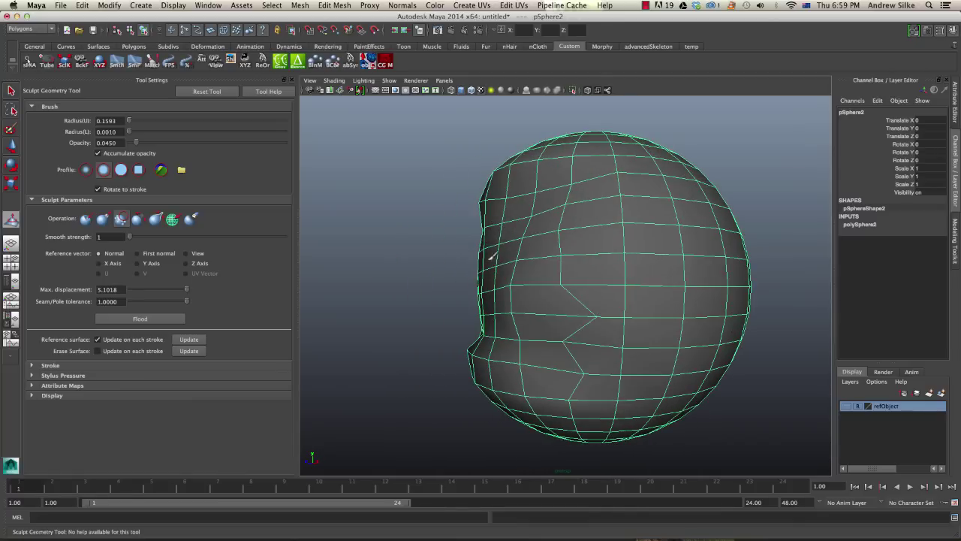
{"action": "left_click_drag", "start_coordinate": [491, 217], "coordinate": [493, 209]}
{"action": "mouse_move", "coordinate": [503, 265]}
{"action": "left_mouse_down"}
{"action": "mouse_move", "coordinate": [523, 234]}
{"action": "mouse_move", "coordinate": [531, 258]}
{"action": "left_mouse_up"}
{"action": "left_click_drag", "start_coordinate": [588, 310], "coordinate": [578, 304]}
{"action": "mouse_move", "coordinate": [581, 362]}
{"action": "left_mouse_down"}
{"action": "mouse_move", "coordinate": [574, 204]}
{"action": "mouse_move", "coordinate": [612, 229]}
{"action": "left_mouse_up"}
- Soft-select an edge at the centre of the flattened face with a falloff radius of 0.75 and pull it outward
{"action": "key", "text": "F10"}
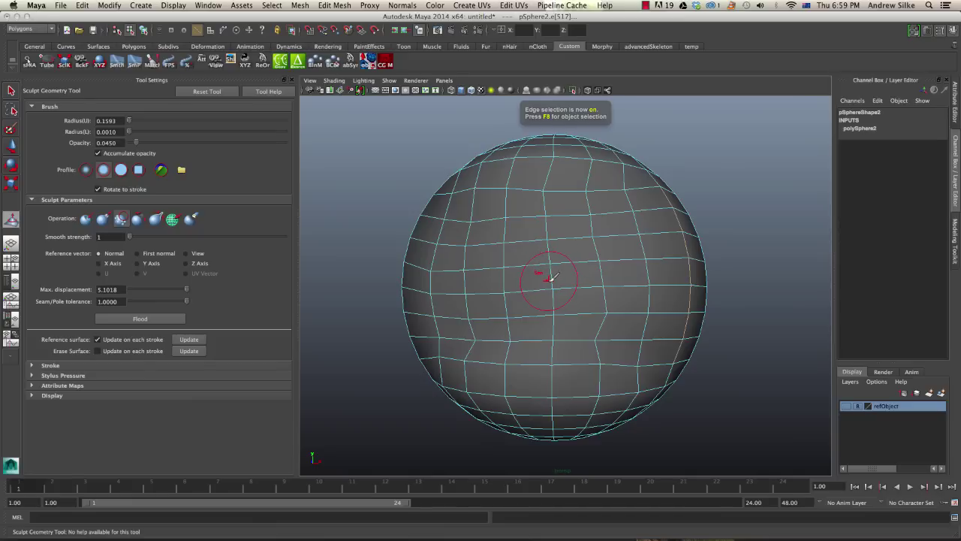
{"action": "key", "text": "q"}
{"action": "left_click", "coordinate": [555, 277]}
{"action": "left_click_drag", "start_coordinate": [558, 276], "coordinate": [841, 283], "text": "alt"}
{"action": "key", "text": "b"}
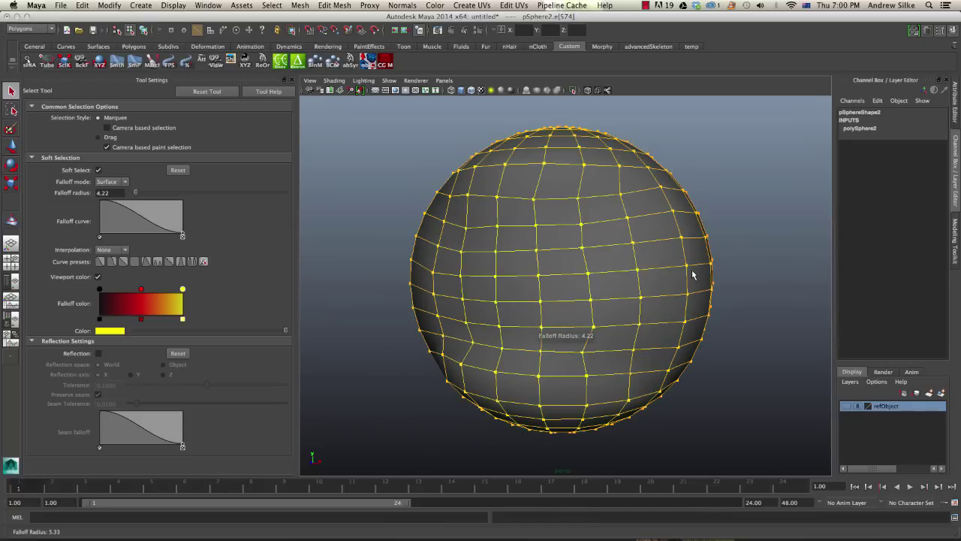
{"action": "left_click_drag", "start_coordinate": [440, 276], "coordinate": [555, 304]}
{"action": "key", "text": "w"}
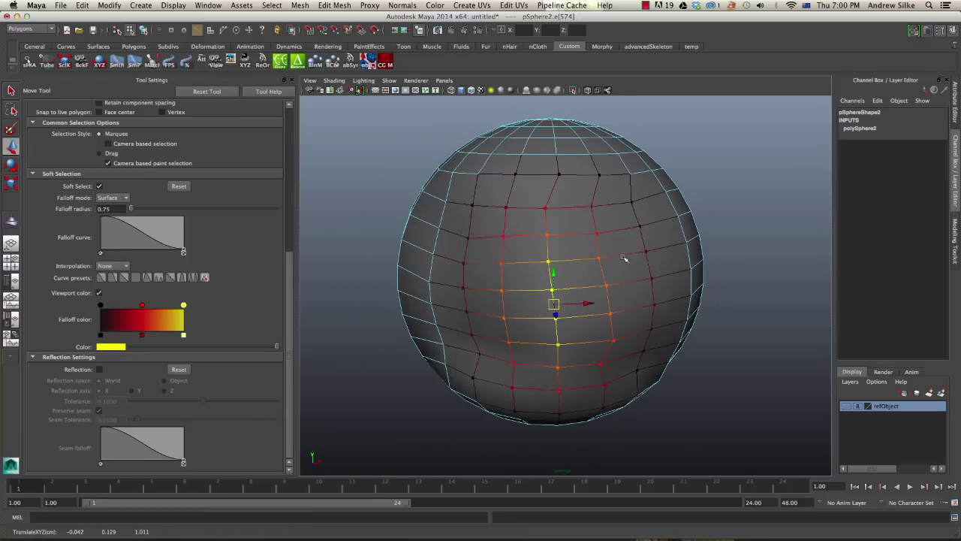
- Return to object selection and smooth the pulled-out area with the Sculpt Geometry Tool's Smooth operation
{"action": "key", "text": "F8"}
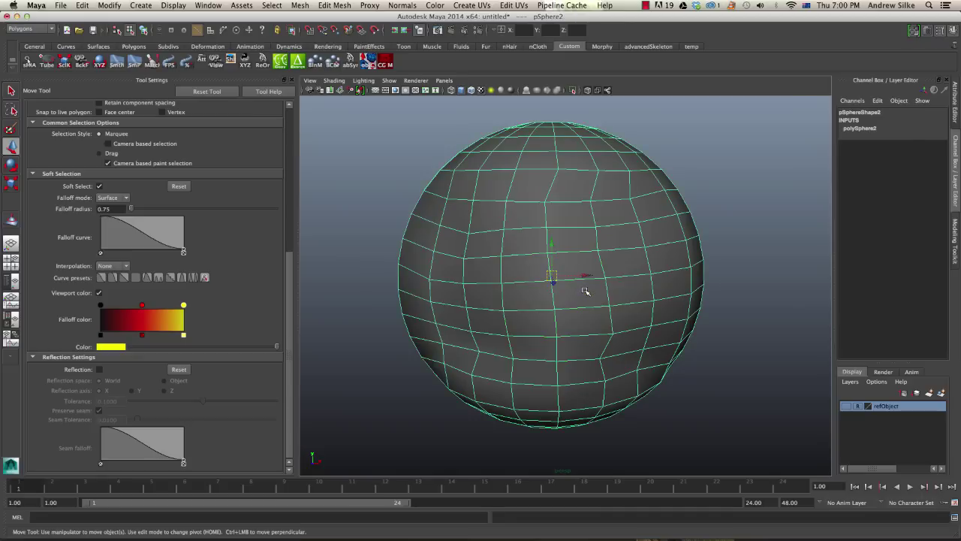
{"action": "key", "text": "q"}
{"action": "key", "text": "y"}
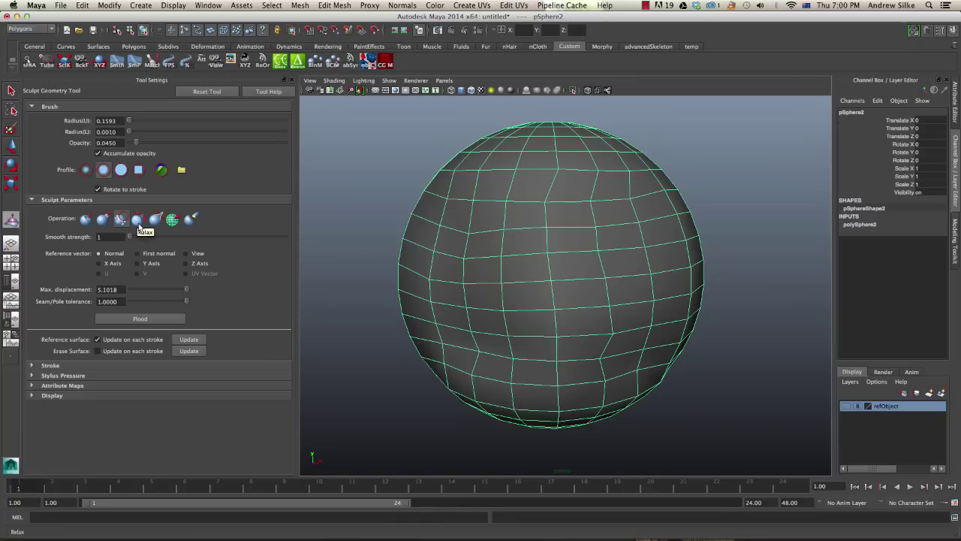
{"action": "left_click", "coordinate": [139, 223]}
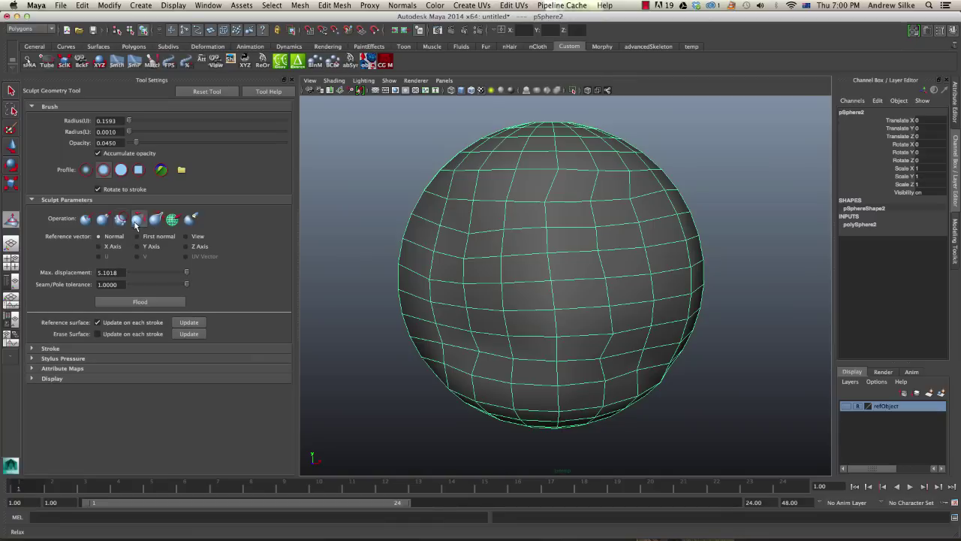
{"action": "mouse_move", "coordinate": [647, 280]}
{"action": "left_mouse_down", "text": "alt"}
{"action": "mouse_move", "coordinate": [624, 290]}
{"action": "mouse_move", "coordinate": [557, 279]}
{"action": "left_mouse_up", "text": "alt"}
{"action": "left_click_drag", "start_coordinate": [395, 269], "coordinate": [412, 277], "text": "alt"}
{"action": "left_click", "coordinate": [121, 221]}
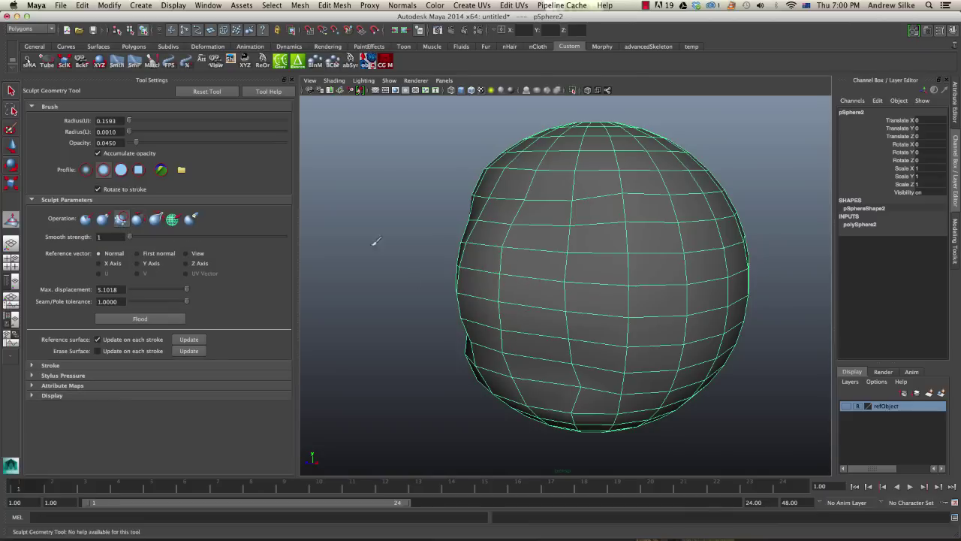
{"action": "left_click_drag", "start_coordinate": [507, 263], "coordinate": [581, 253], "text": "alt"}
{"action": "left_click_drag", "start_coordinate": [489, 280], "coordinate": [546, 283]}
{"action": "mouse_move", "coordinate": [534, 292]}
{"action": "left_mouse_down"}
{"action": "mouse_move", "coordinate": [548, 269]}
{"action": "mouse_move", "coordinate": [588, 281]}
{"action": "mouse_move", "coordinate": [489, 272]}
{"action": "mouse_move", "coordinate": [623, 263]}
{"action": "mouse_move", "coordinate": [553, 264]}
{"action": "left_mouse_up"}
- Relax the uneven edge loops around the sphere's front using the Relax operation with a brush radius of 0.3186
{"action": "left_click", "coordinate": [142, 219]}
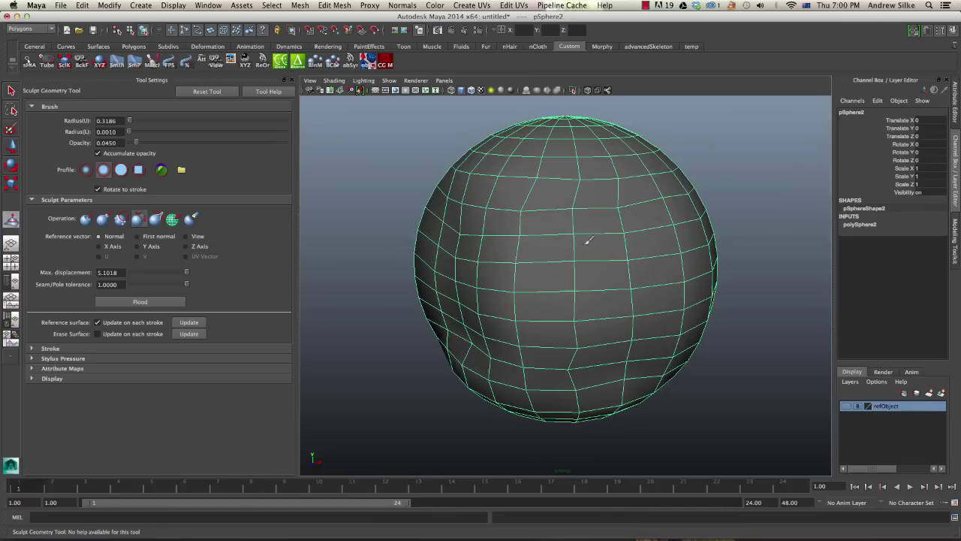
{"action": "mouse_move", "coordinate": [526, 218]}
{"action": "left_mouse_down", "text": "alt"}
{"action": "mouse_move", "coordinate": [515, 256]}
{"action": "mouse_move", "coordinate": [476, 253]}
{"action": "mouse_move", "coordinate": [497, 240]}
{"action": "mouse_move", "coordinate": [467, 300]}
{"action": "mouse_move", "coordinate": [469, 263]}
{"action": "mouse_move", "coordinate": [493, 300]}
{"action": "mouse_move", "coordinate": [537, 293]}
{"action": "left_mouse_up", "text": "alt"}
{"action": "left_click_drag", "start_coordinate": [450, 240], "coordinate": [489, 245], "text": "alt"}
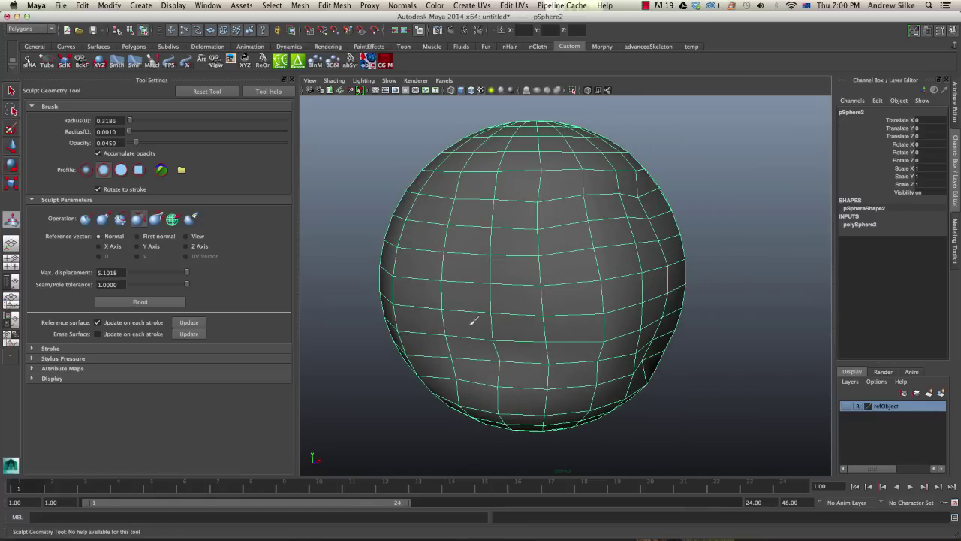
{"action": "mouse_move", "coordinate": [518, 348]}
{"action": "left_mouse_down", "text": "alt"}
{"action": "mouse_move", "coordinate": [531, 315]}
{"action": "mouse_move", "coordinate": [563, 308]}
{"action": "left_mouse_up", "text": "alt"}
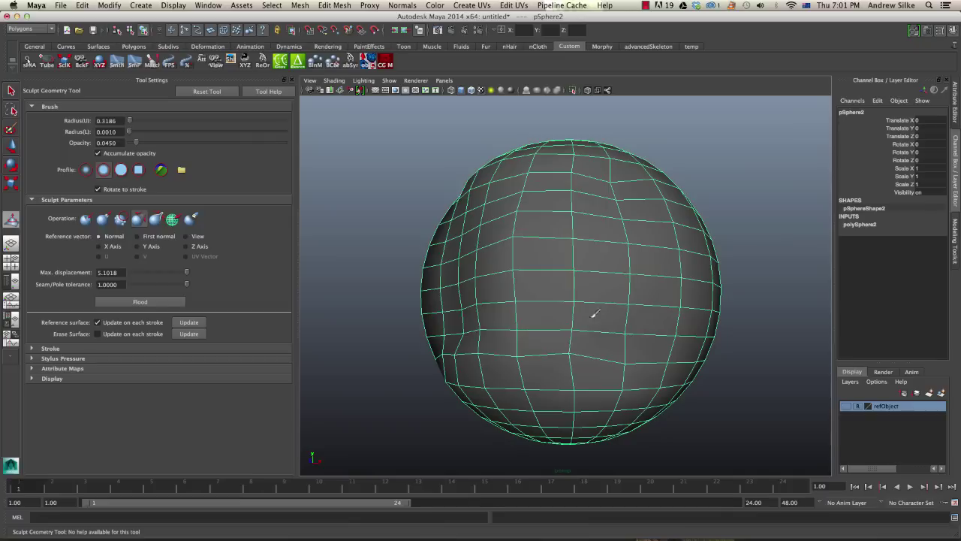
- Relax the remaining uneven edges on the front and sides with the brush radius reduced to 0.2160
{"action": "mouse_move", "coordinate": [584, 316]}
{"action": "left_mouse_down"}
{"action": "mouse_move", "coordinate": [599, 333]}
{"action": "mouse_move", "coordinate": [497, 300]}
{"action": "mouse_move", "coordinate": [493, 328]}
{"action": "mouse_move", "coordinate": [464, 322]}
{"action": "mouse_move", "coordinate": [497, 309]}
{"action": "left_mouse_up"}
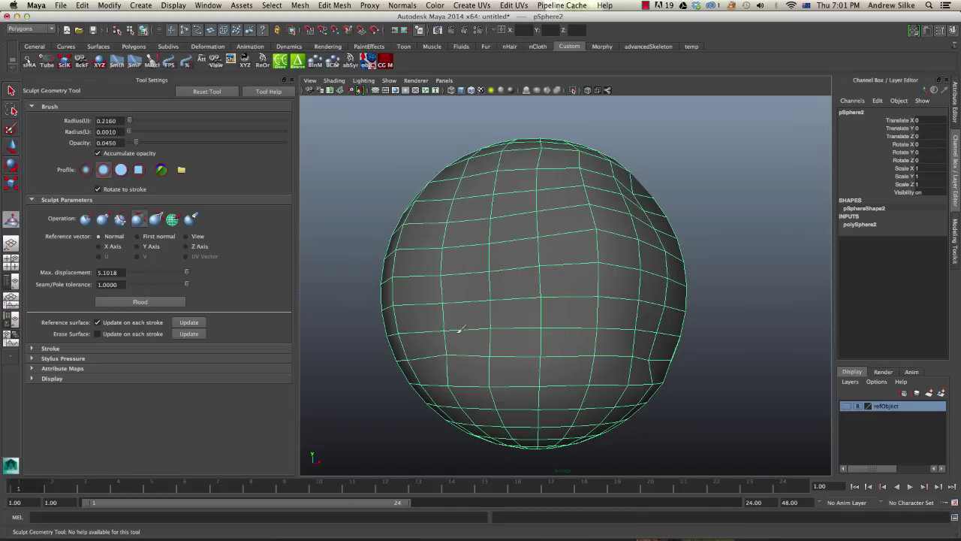
{"action": "left_click_drag", "start_coordinate": [480, 203], "coordinate": [521, 227], "text": "alt"}
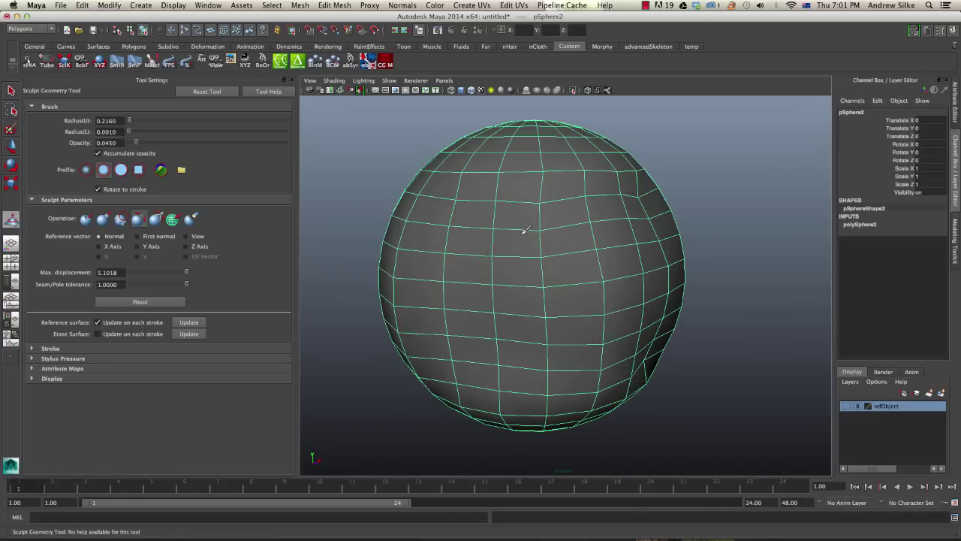
{"action": "left_click_drag", "start_coordinate": [605, 205], "coordinate": [581, 227], "text": "alt"}
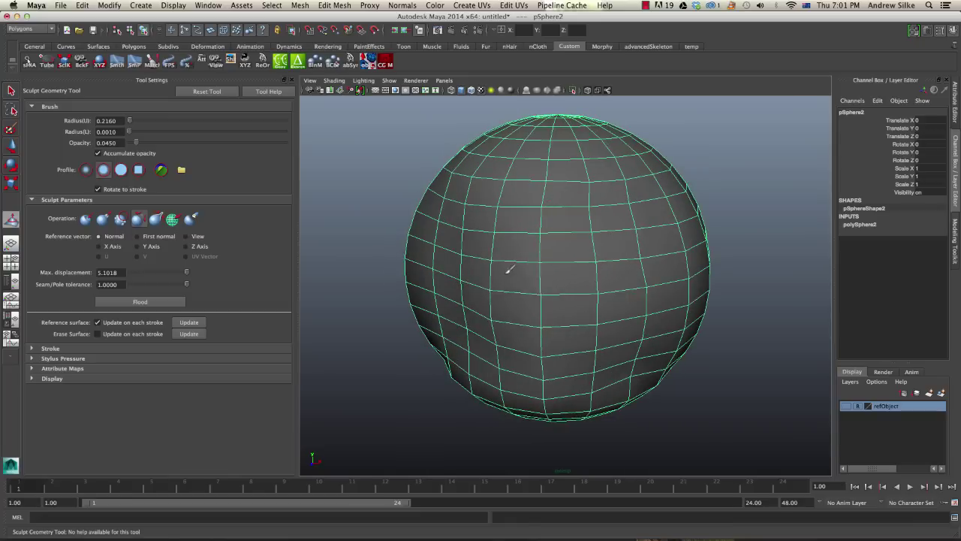
{"action": "left_click_drag", "start_coordinate": [463, 259], "coordinate": [582, 286], "text": "alt"}
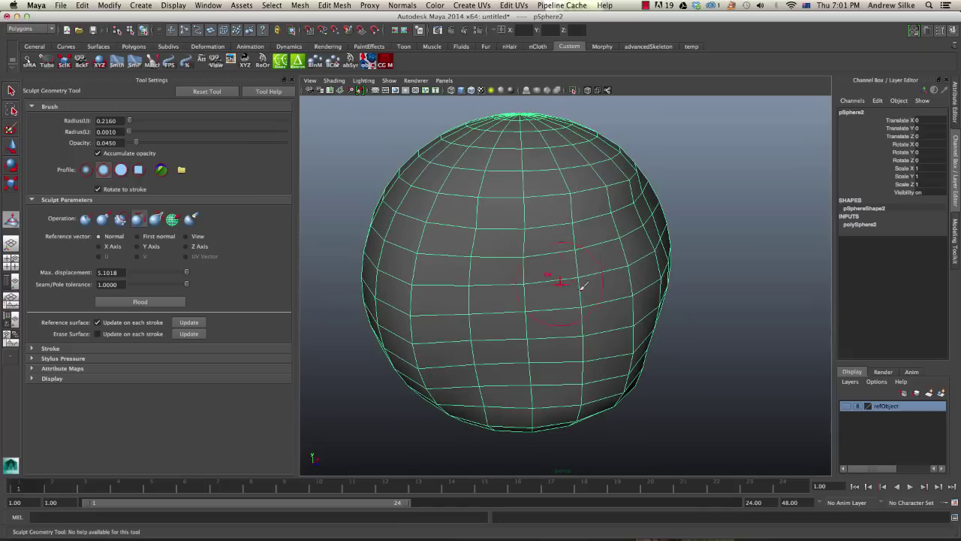
- Switch to vertex selection, turn off Soft Select and move an uneven vertex on the upper front of the sphere
{"action": "key", "text": "q"}
{"action": "key", "text": "F8"}
{"action": "left_click", "coordinate": [476, 229]}
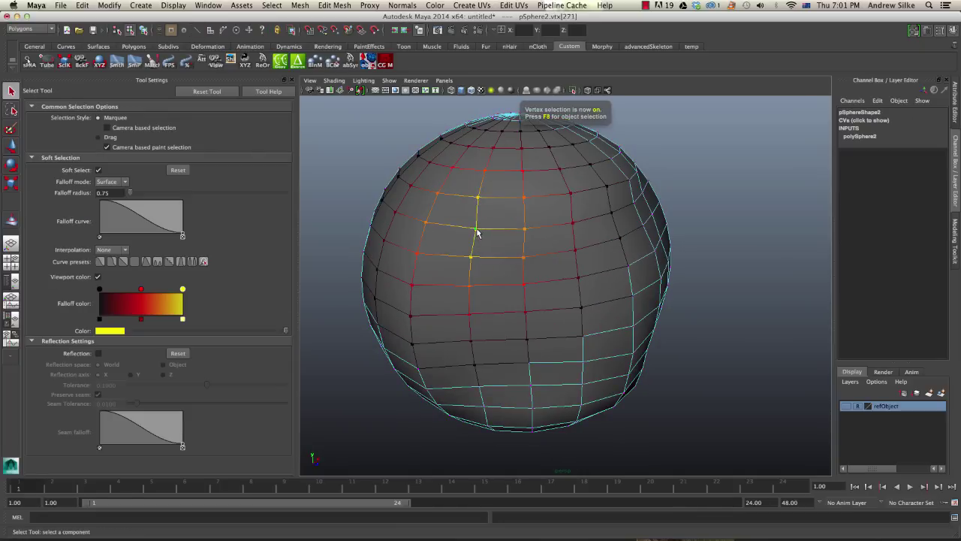
{"action": "key", "text": "b"}
{"action": "left_click_drag", "start_coordinate": [481, 233], "coordinate": [586, 262], "text": "alt"}
{"action": "key", "text": "w"}
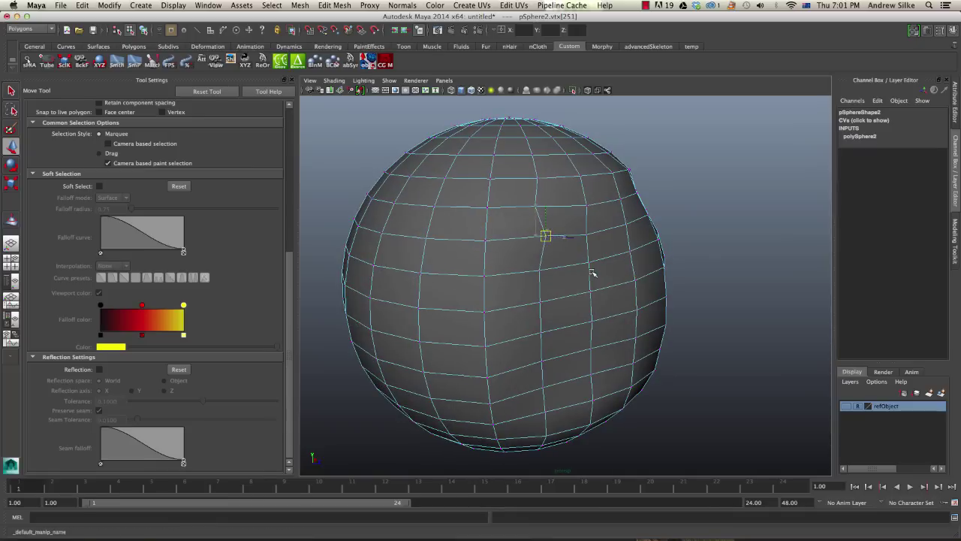
- Reposition the neighbouring vertices on the upper front to straighten their edge loop
{"action": "key", "text": "q"}
{"action": "key", "text": "w"}
{"action": "left_click_drag", "start_coordinate": [536, 210], "coordinate": [545, 277], "text": "alt"}
{"action": "key", "text": "q"}
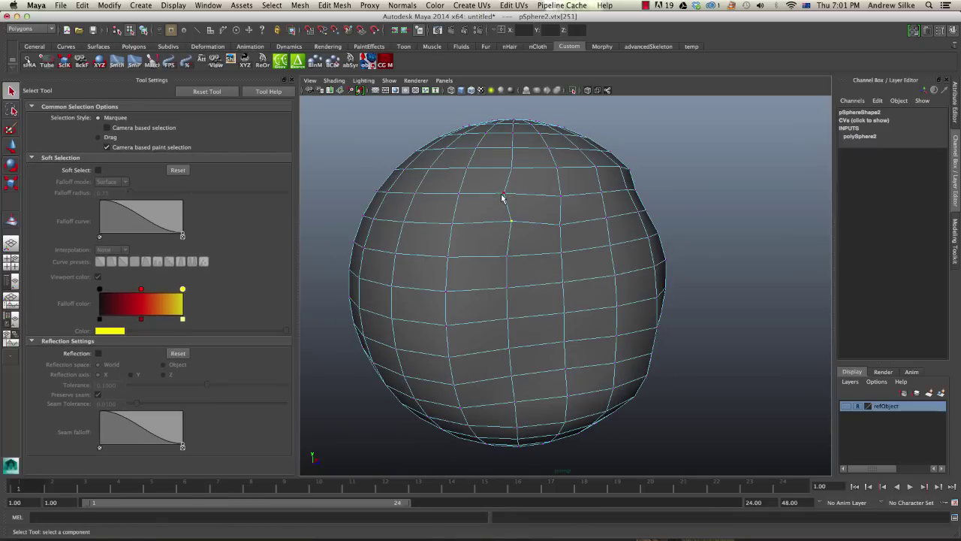
{"action": "left_click", "coordinate": [502, 197]}
{"action": "key", "text": "w"}
{"action": "left_click_drag", "start_coordinate": [511, 192], "coordinate": [517, 243], "text": "alt"}
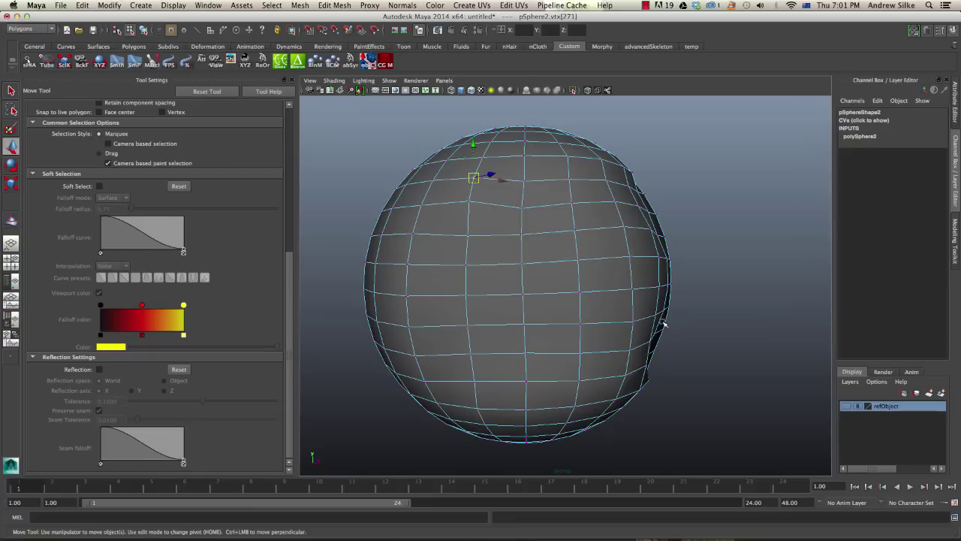
- Move the misaligned vertices in the middle of the sphere's front to even out the vertical edge line
{"action": "left_click_drag", "start_coordinate": [664, 323], "coordinate": [509, 293], "text": "alt"}
{"action": "left_click_drag", "start_coordinate": [437, 205], "coordinate": [521, 426], "text": "alt"}
{"action": "left_click_drag", "start_coordinate": [573, 288], "coordinate": [606, 330], "text": "alt"}
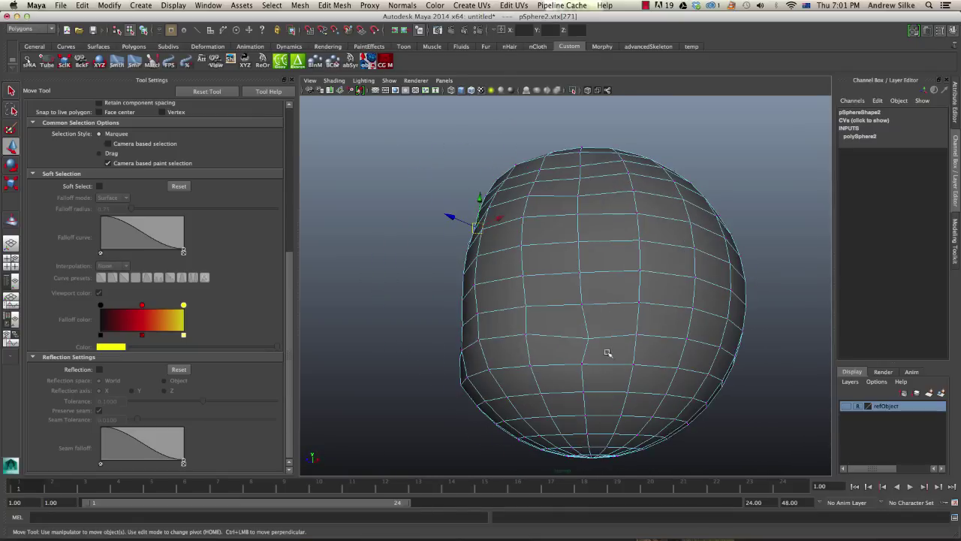
{"action": "left_click_drag", "start_coordinate": [622, 314], "coordinate": [513, 180], "text": "alt"}
{"action": "left_click", "coordinate": [441, 251]}
{"action": "left_click_drag", "start_coordinate": [440, 251], "coordinate": [526, 285], "text": "alt"}
{"action": "key", "text": "q"}
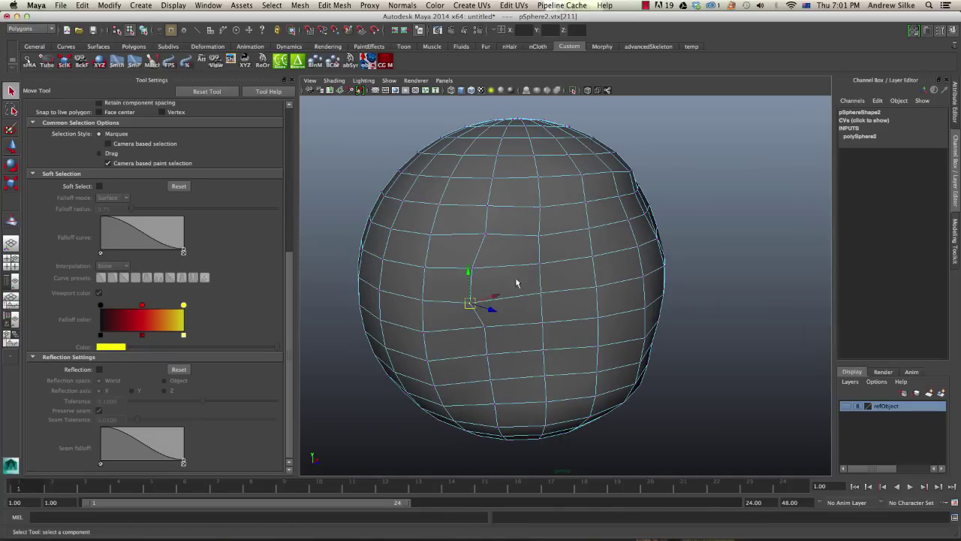
{"action": "left_click", "coordinate": [471, 307]}
{"action": "key", "text": "w"}
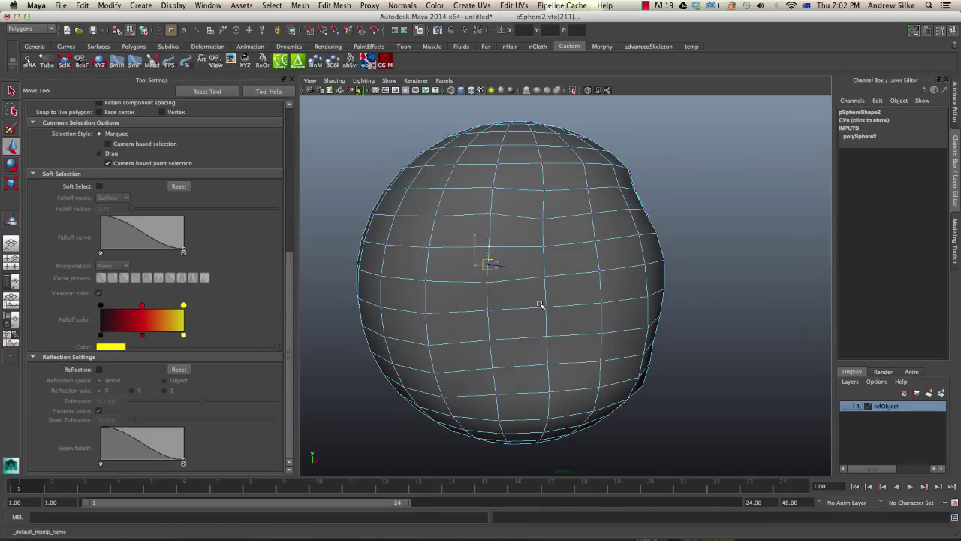